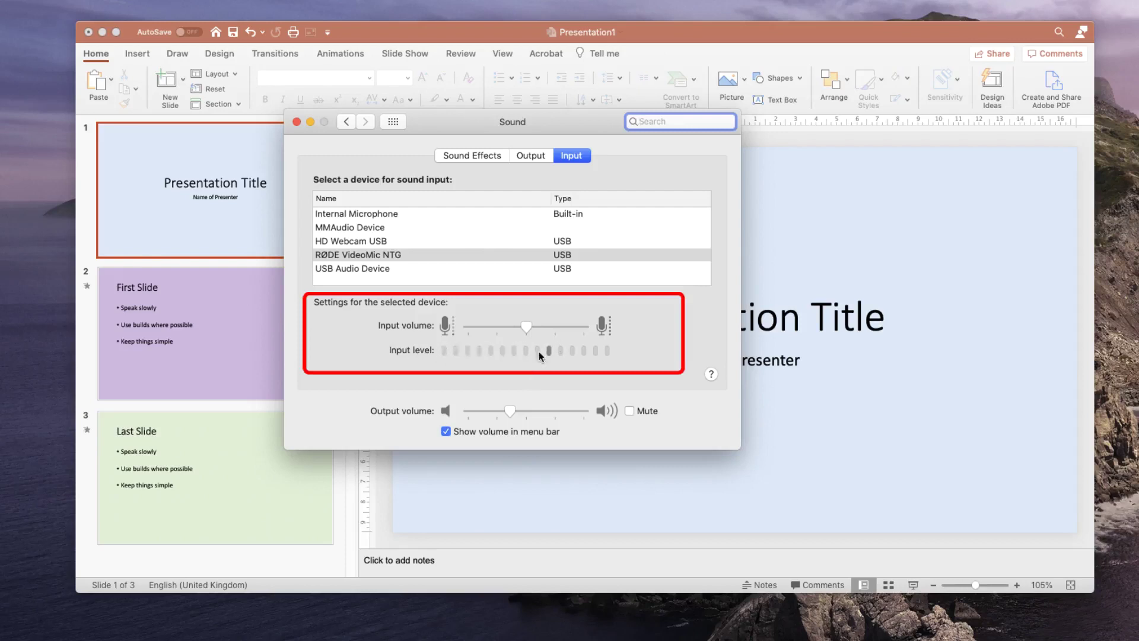
# Step: Raise the RØDE VideoMic NTG input volume and close Sound preferences
pyautogui.moveTo(525, 326); pyautogui.dragTo(543, 328)
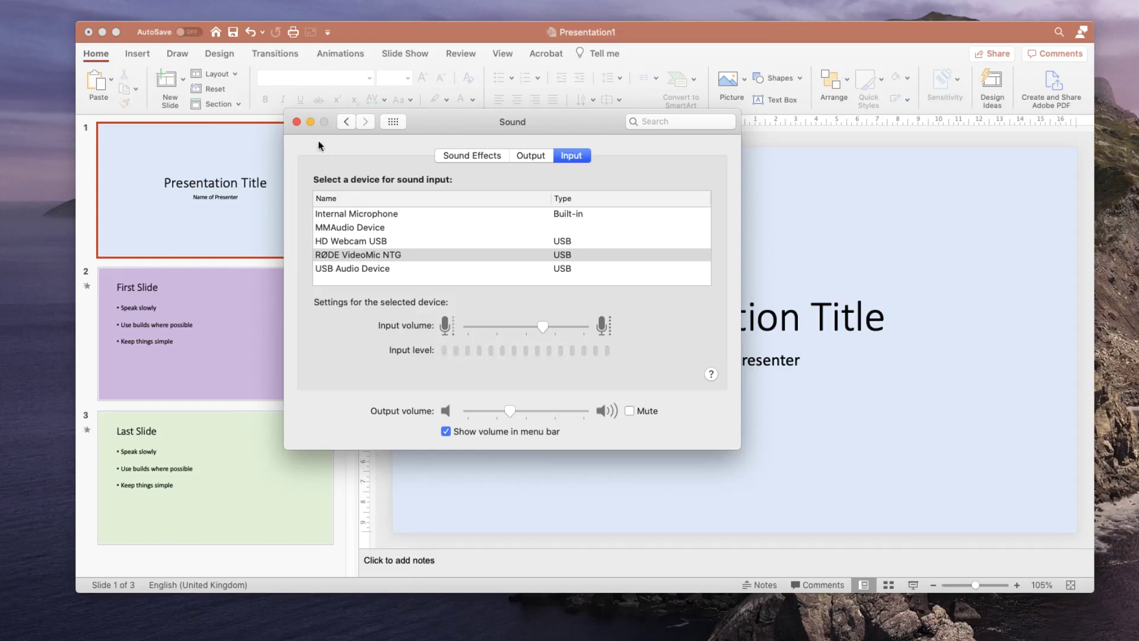
pyautogui.click(297, 122)
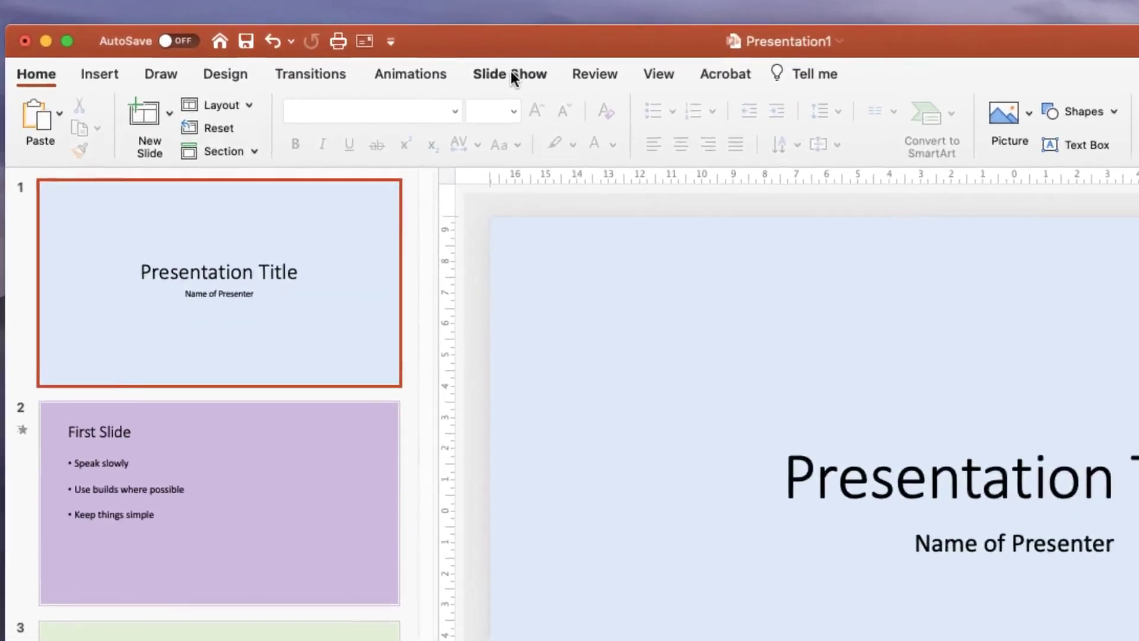
# Step: Switch the ribbon to the Slide Show tools
pyautogui.click(511, 70)
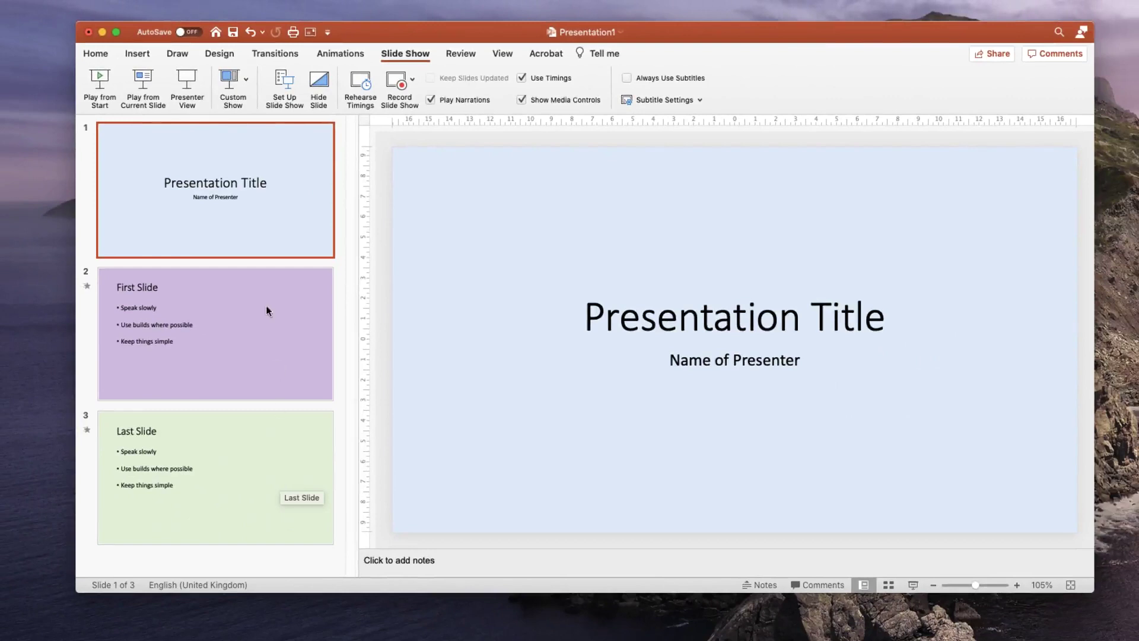
# Step: Set up the show as browsed by an individual, advancing using timings
pyautogui.click(285, 79)
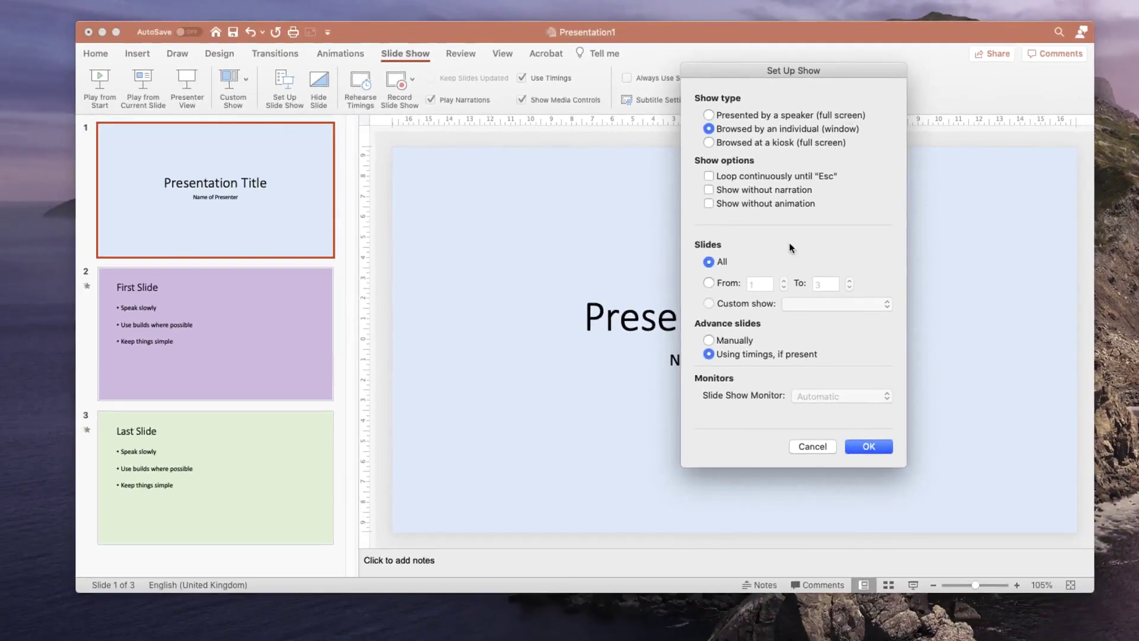
pyautogui.click(882, 445)
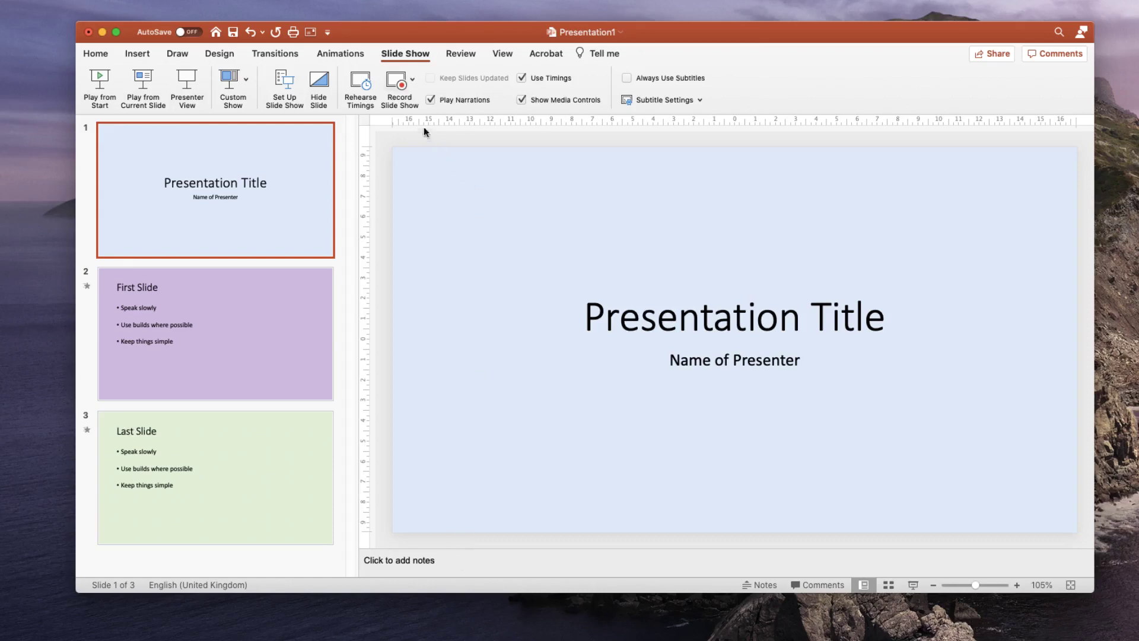
# Step: Record from the beginning, narrating the title slide for 1:34
pyautogui.click(402, 88)
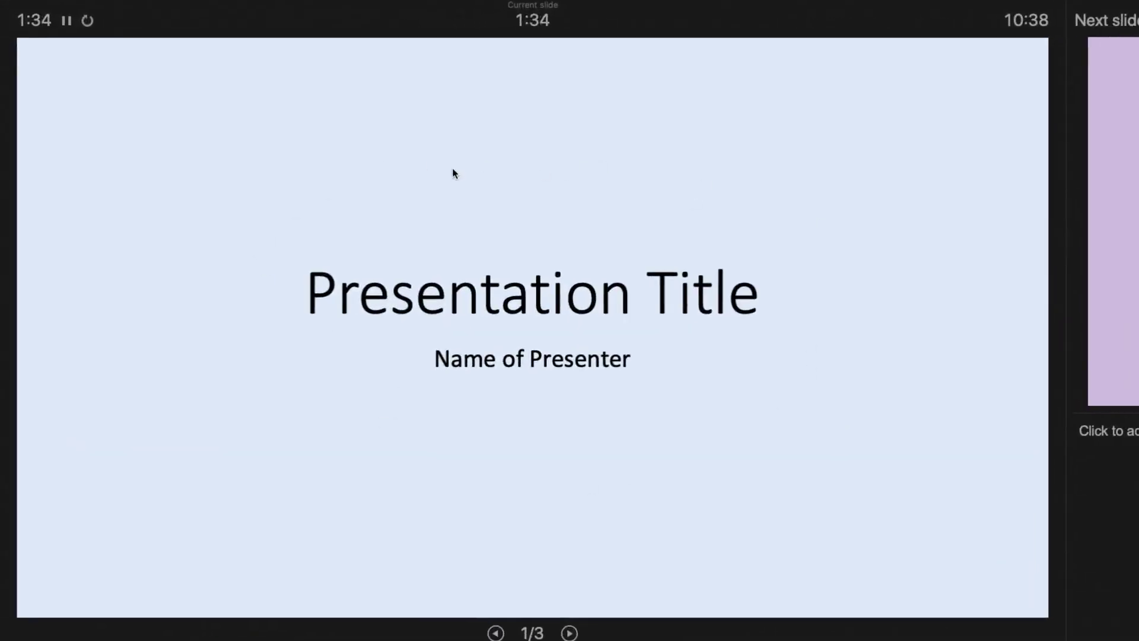
# Step: Switch to the laser pointer and advance the recording to First Slide
pyautogui.rightClick(453, 173)
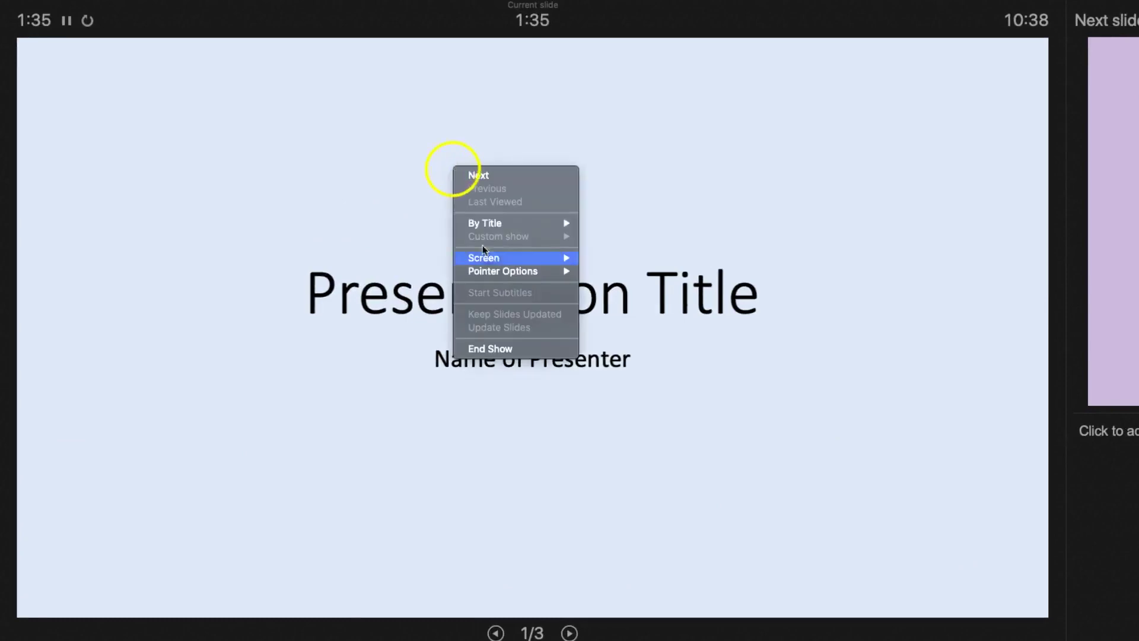
pyautogui.moveTo(505, 272)
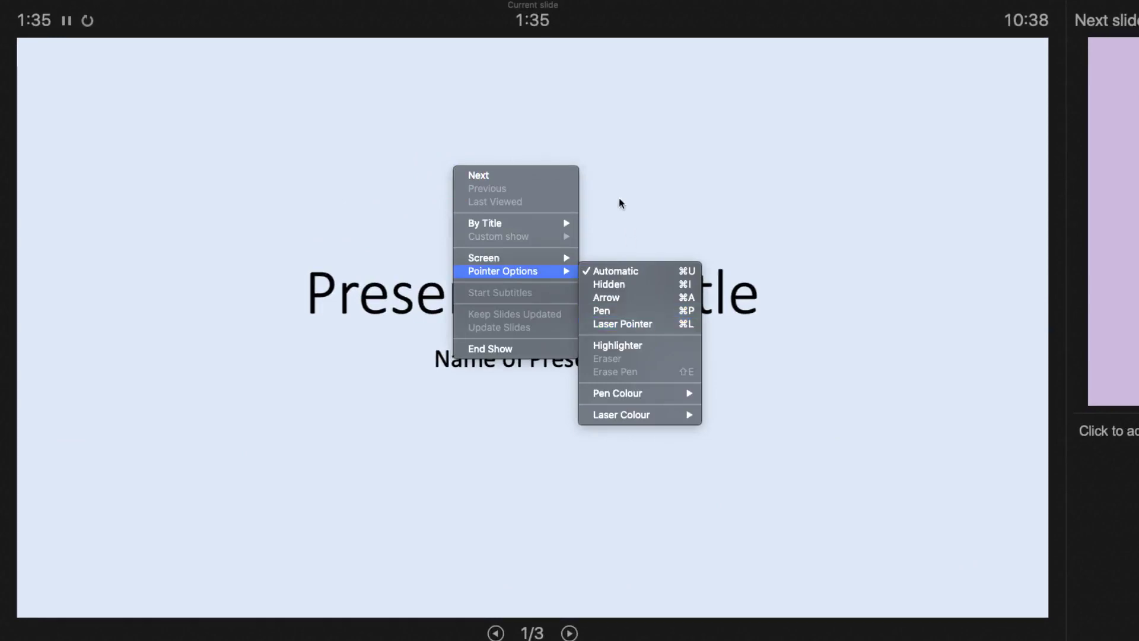
pyautogui.press('super+l')
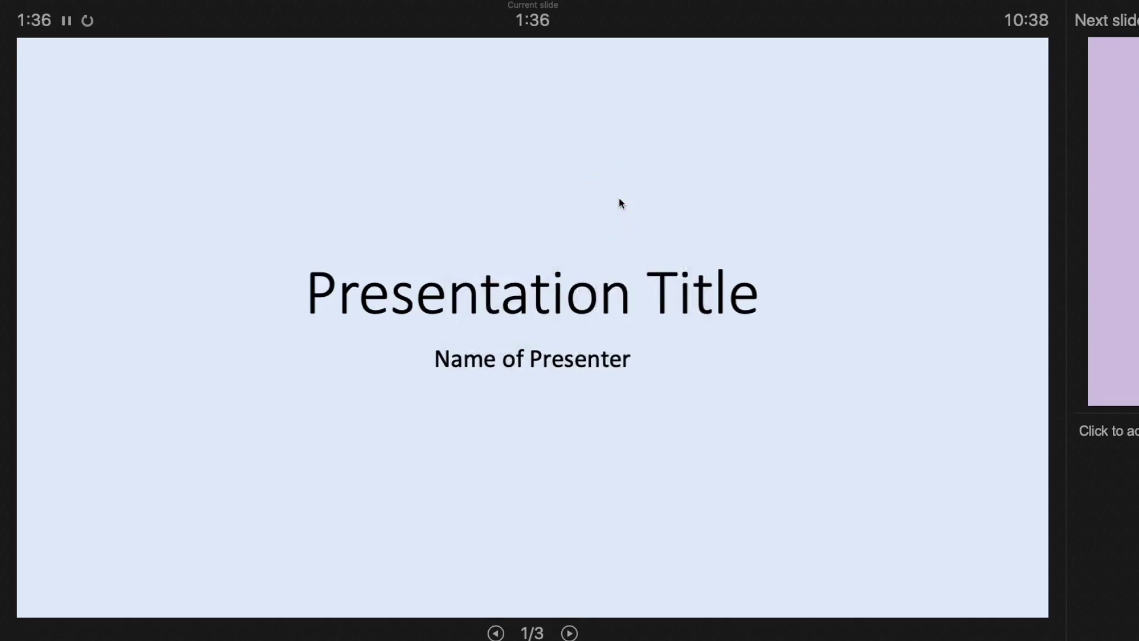
pyautogui.click(619, 200)
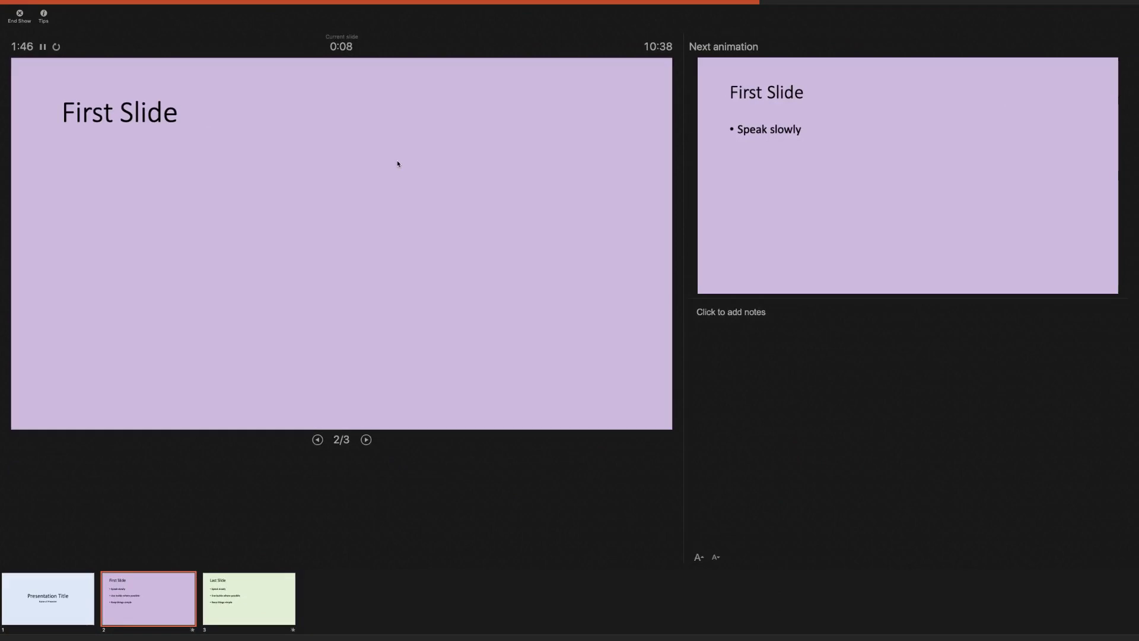
# Step: Reveal the Speak slowly, Use builds where possible and Keep things simple bullets, then reach Last Slide
pyautogui.click(397, 161)
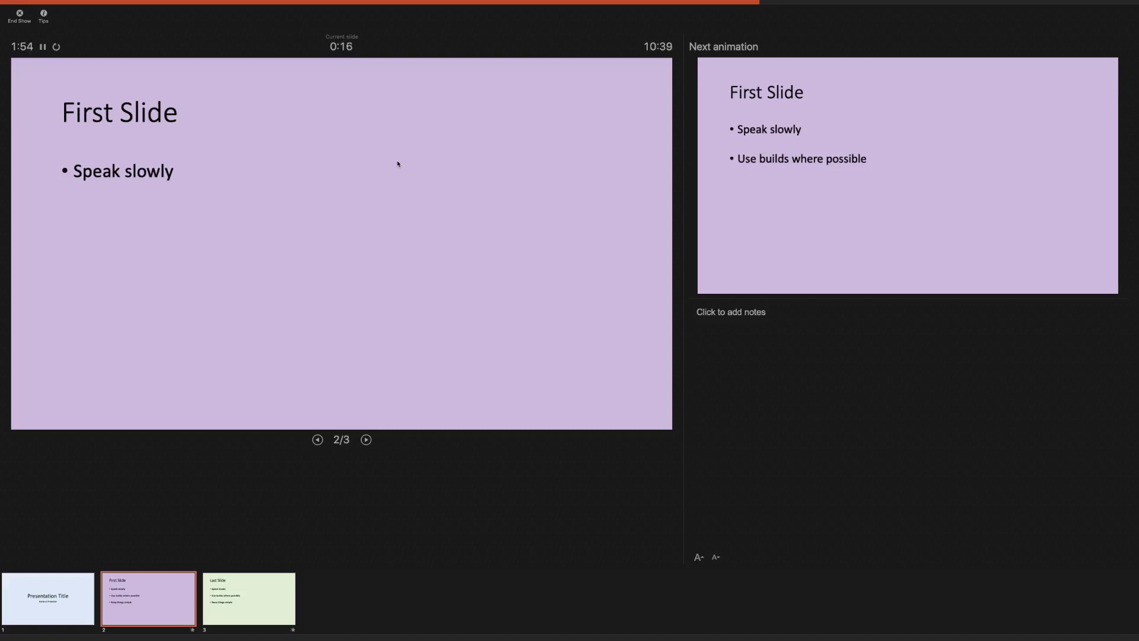
pyautogui.press('Right')
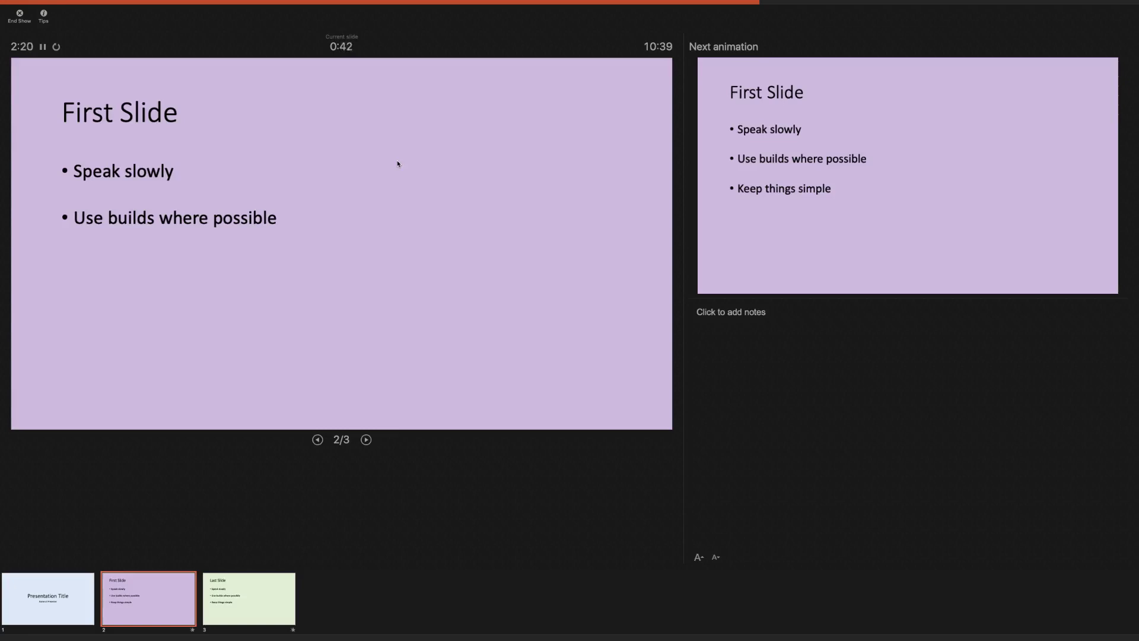
pyautogui.press('Right')
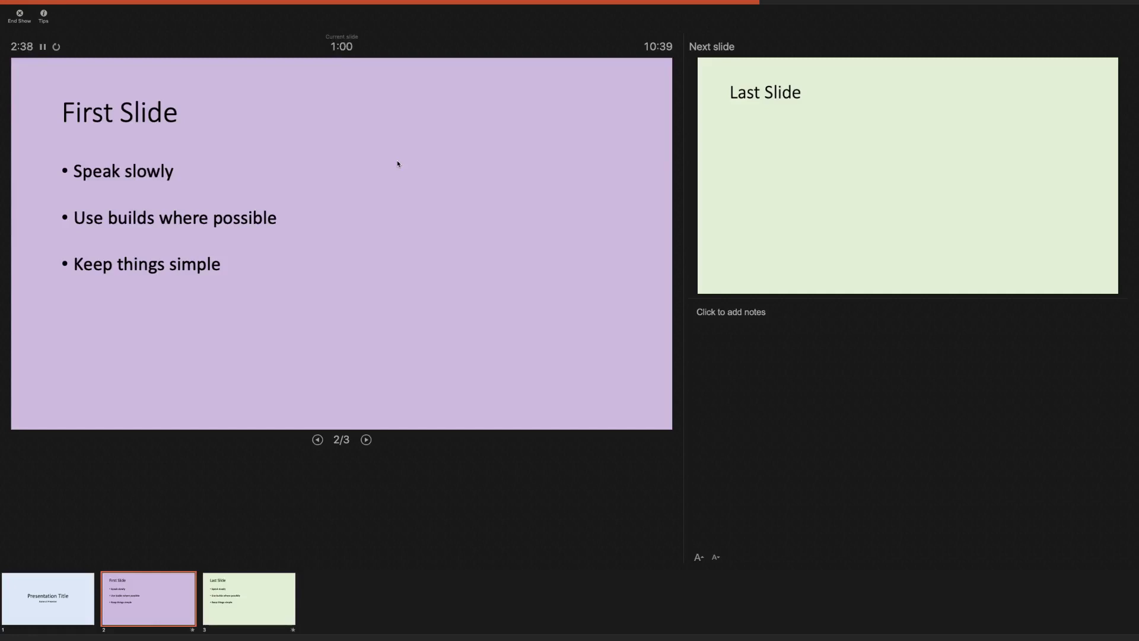
pyautogui.press('Right')
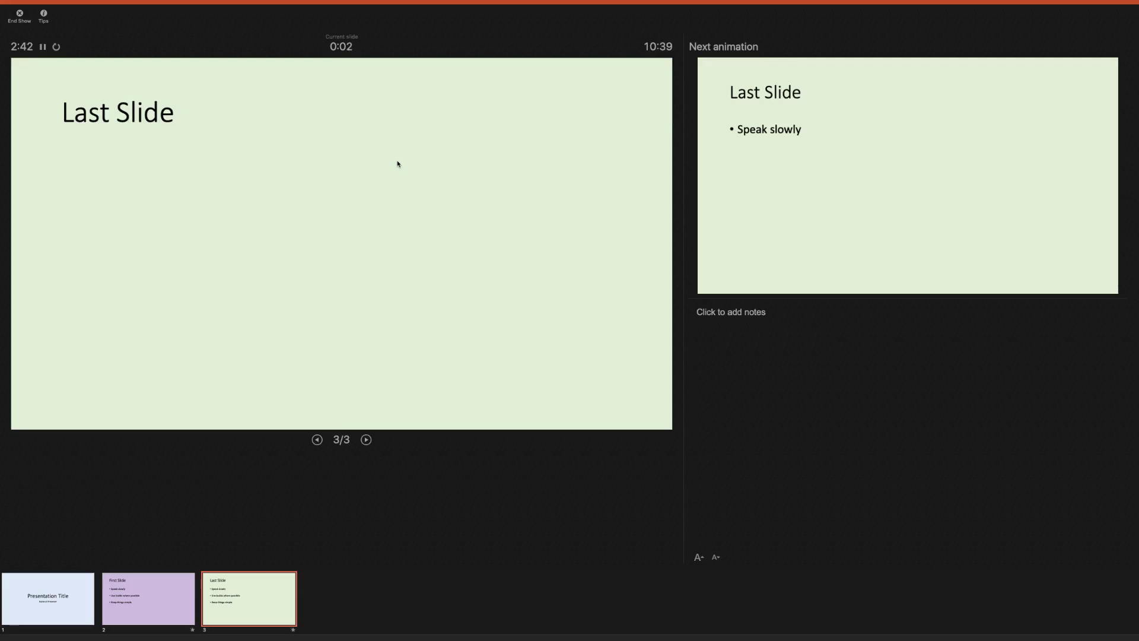
# Step: Reveal Last Slide's two bullets and end recording with timings 01:38, 01:02, 00:37
pyautogui.press('Right')
pyautogui.press('Right')
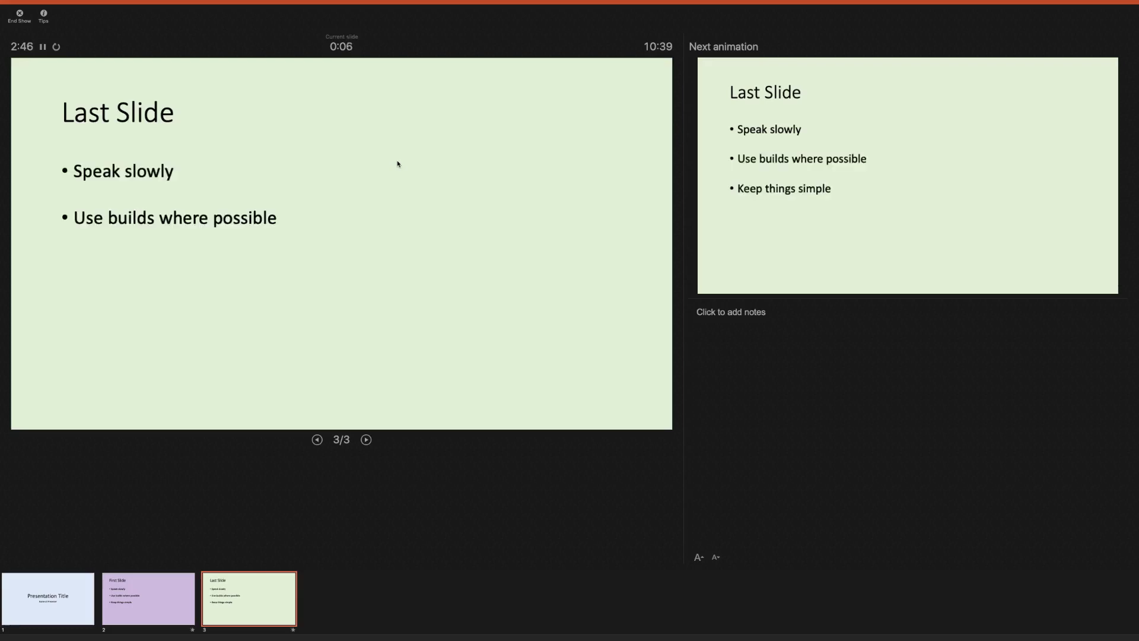
pyautogui.press('Right')
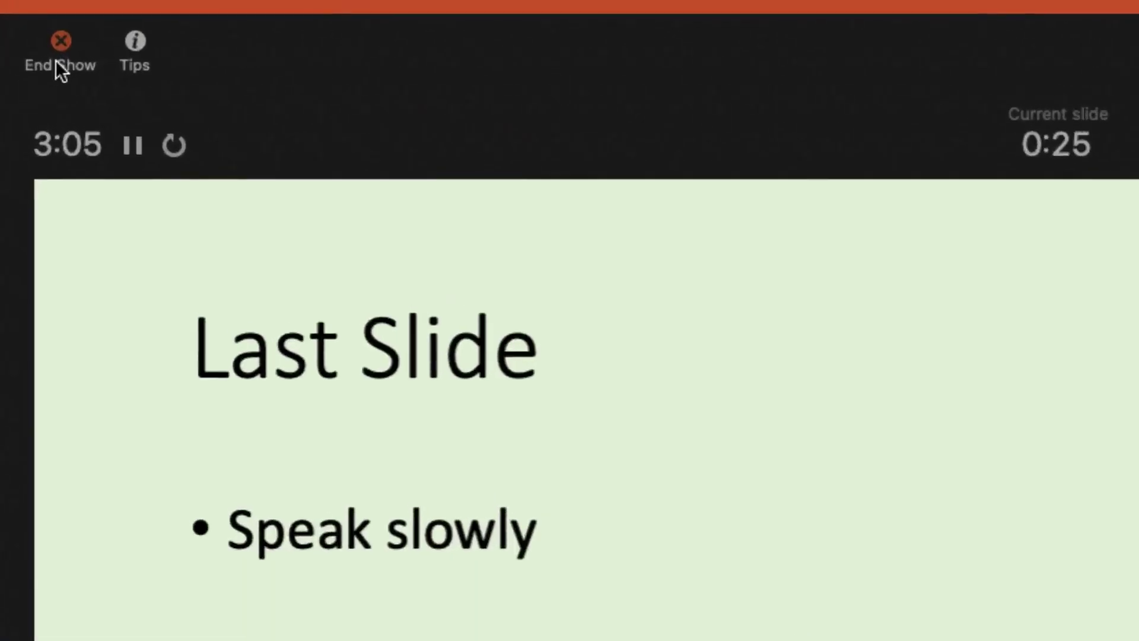
pyautogui.click(55, 60)
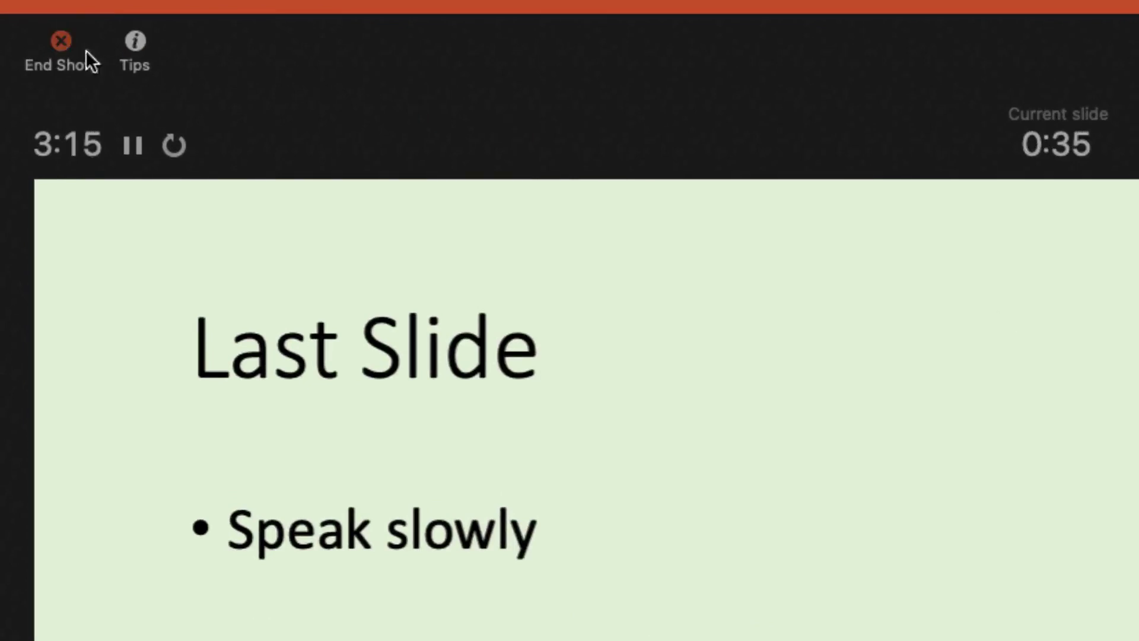
pyautogui.click(59, 45)
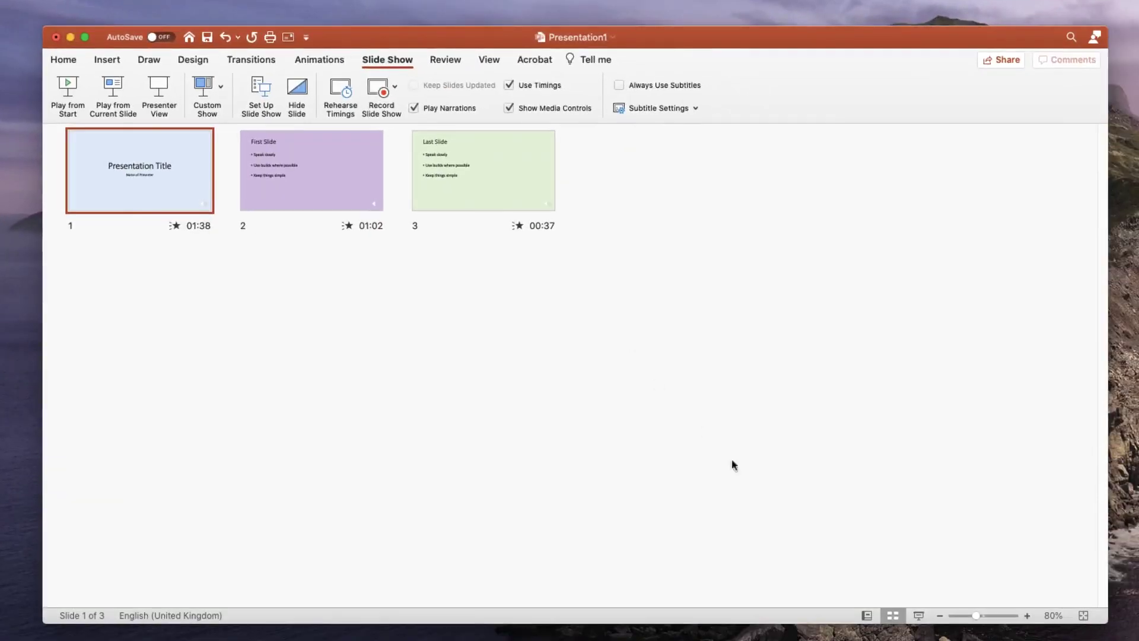
# Step: Return to Normal view and step through slides 2, 3 and 1, checking each narration icon
pyautogui.click(869, 617)
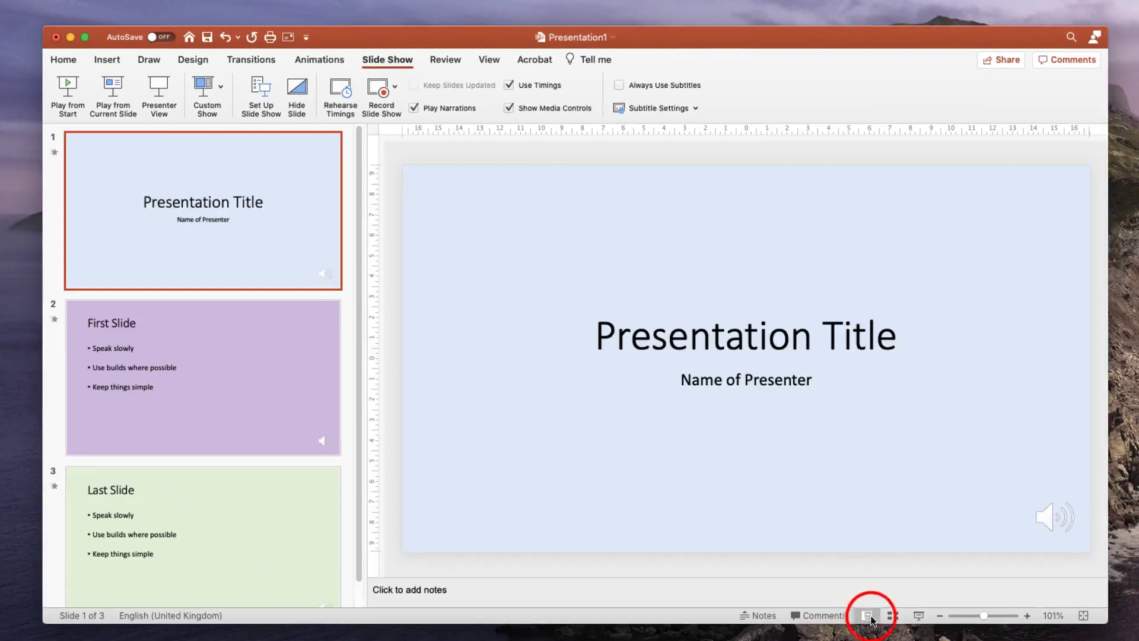
pyautogui.moveTo(1023, 505)
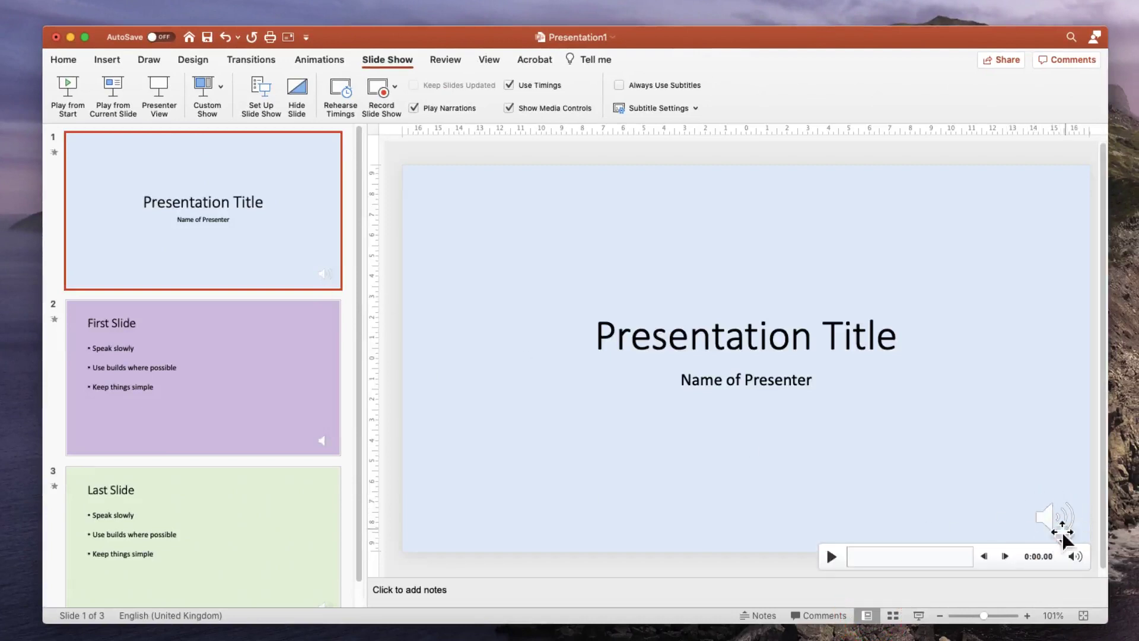
pyautogui.click(302, 368)
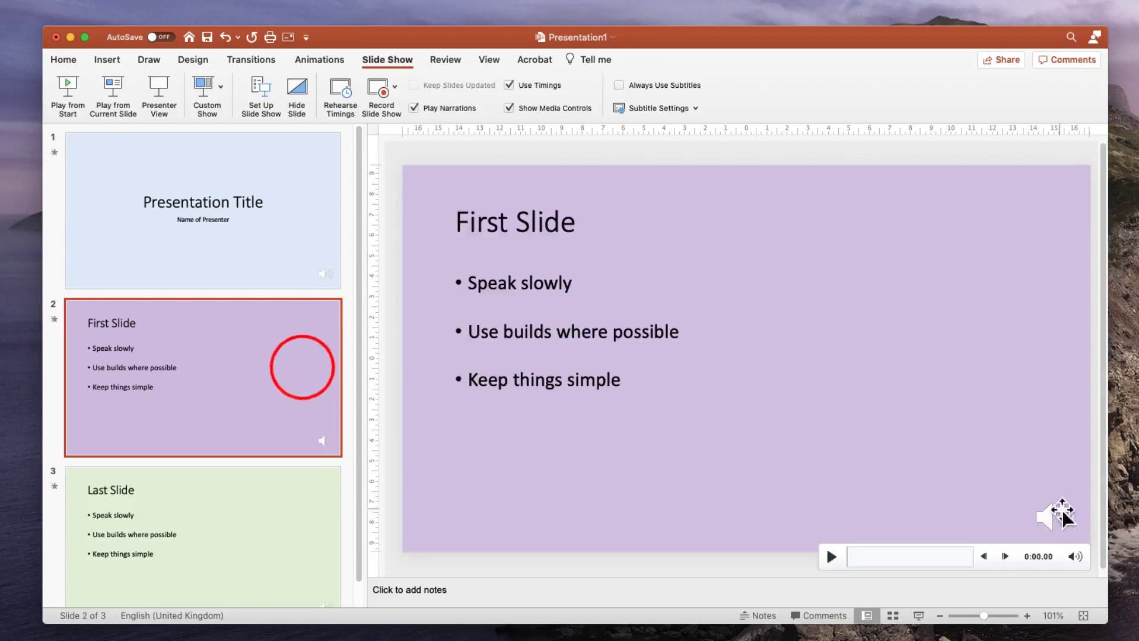
pyautogui.click(277, 529)
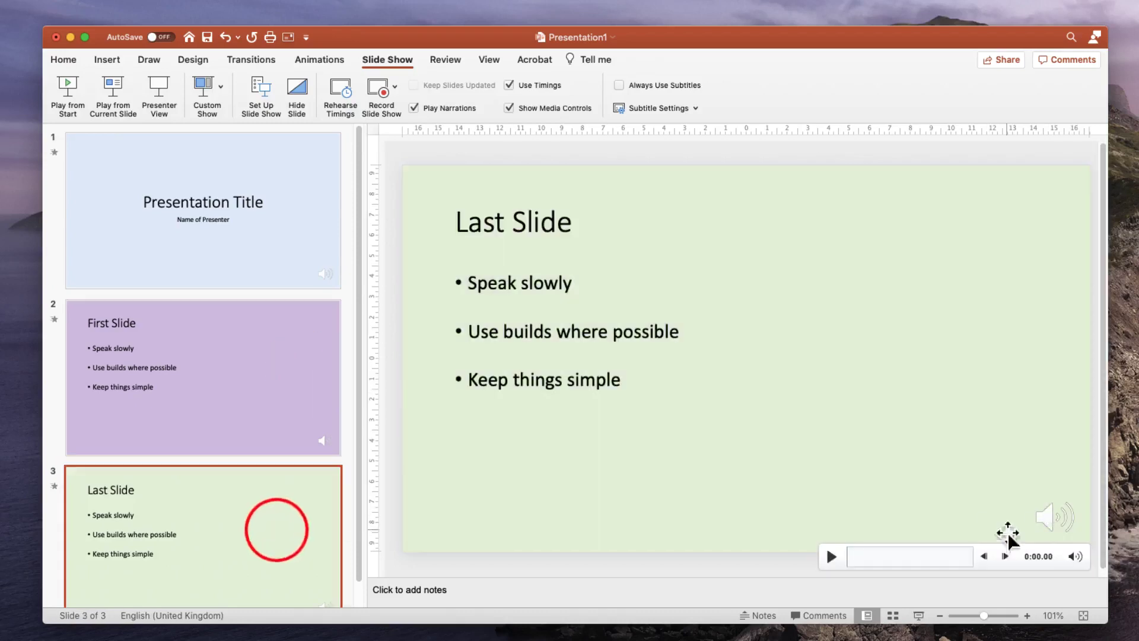
pyautogui.click(265, 233)
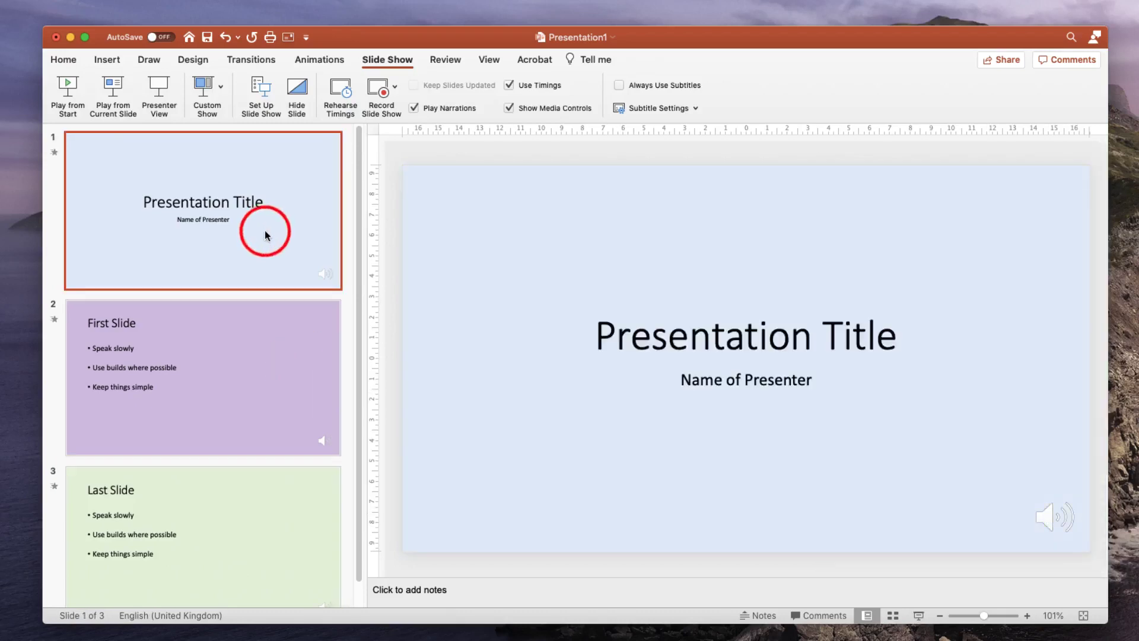
pyautogui.moveTo(1046, 523)
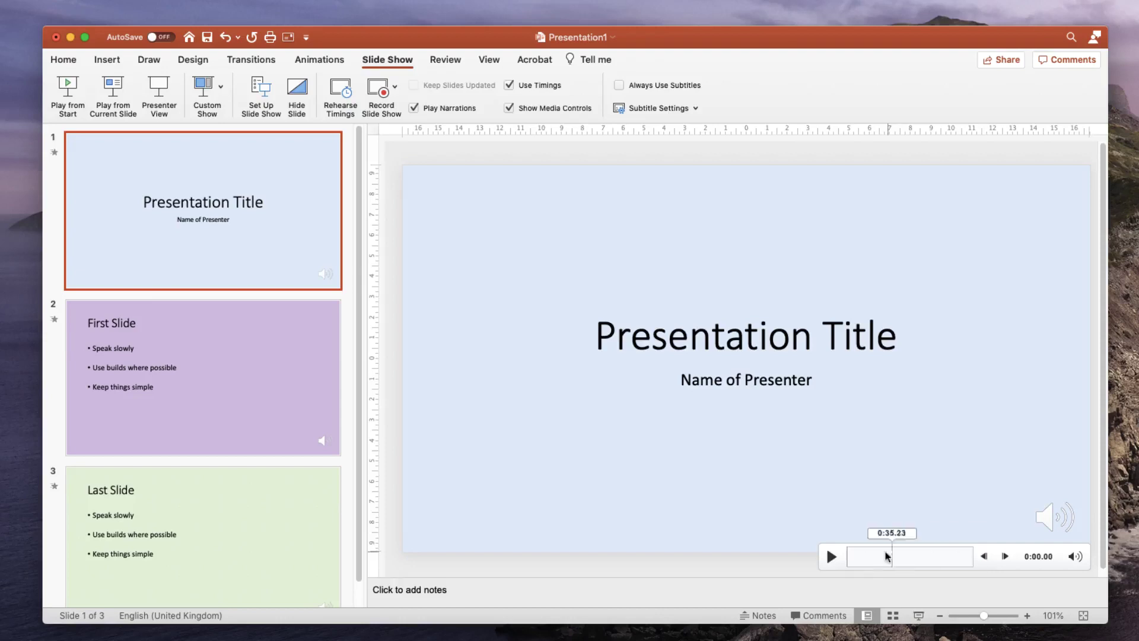
# Step: Play and pause the title slide's narration, check its Playback settings, then open First Slide
pyautogui.click(831, 557)
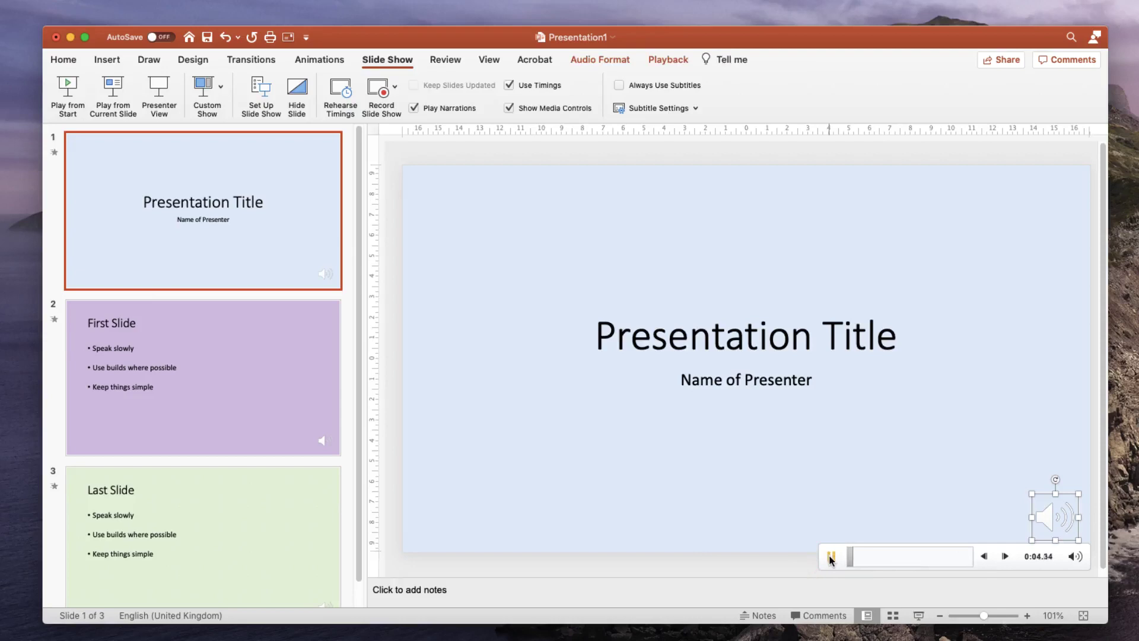
pyautogui.click(831, 557)
pyautogui.click(666, 60)
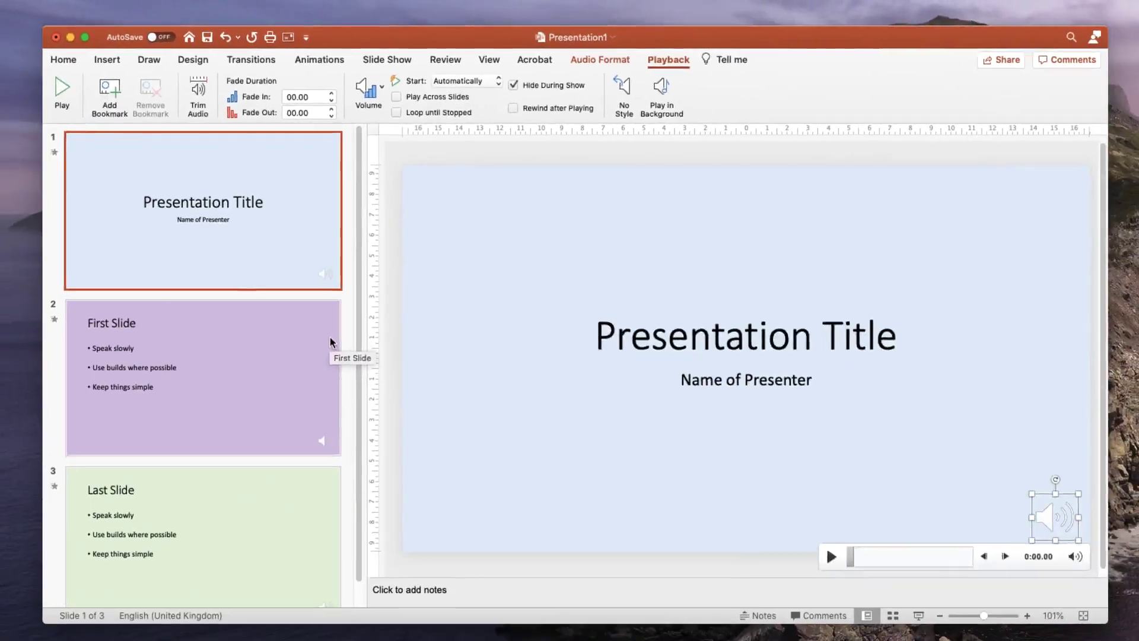
pyautogui.click(246, 624)
pyautogui.moveTo(1039, 514)
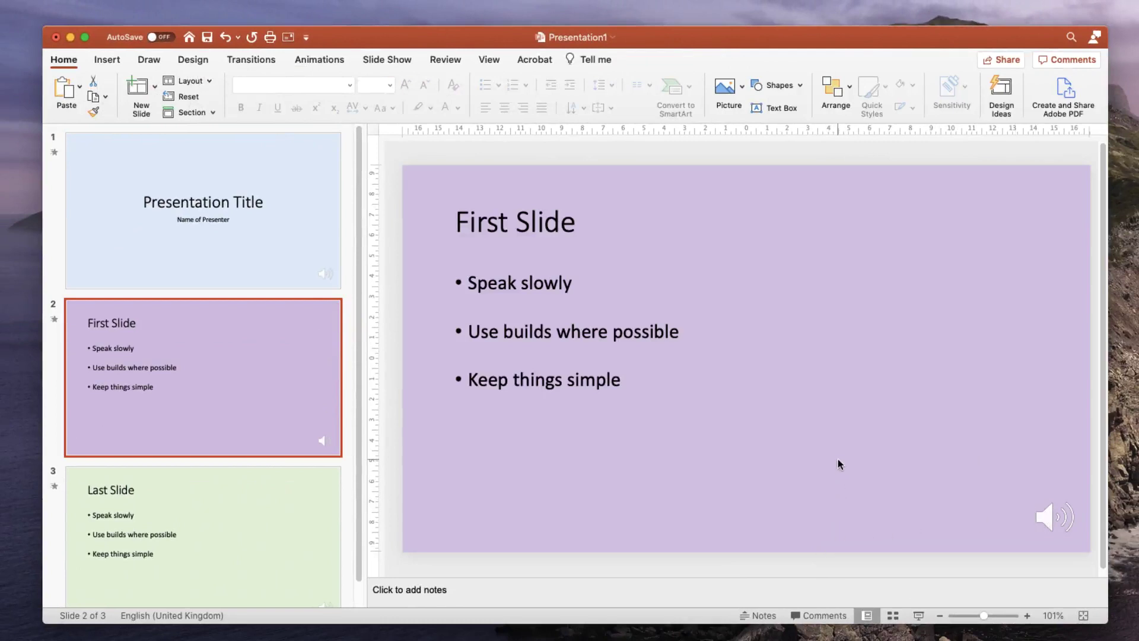
# Step: Delete First Slide's old narration clip and bring back the Slide Show tools
pyautogui.click(1042, 515)
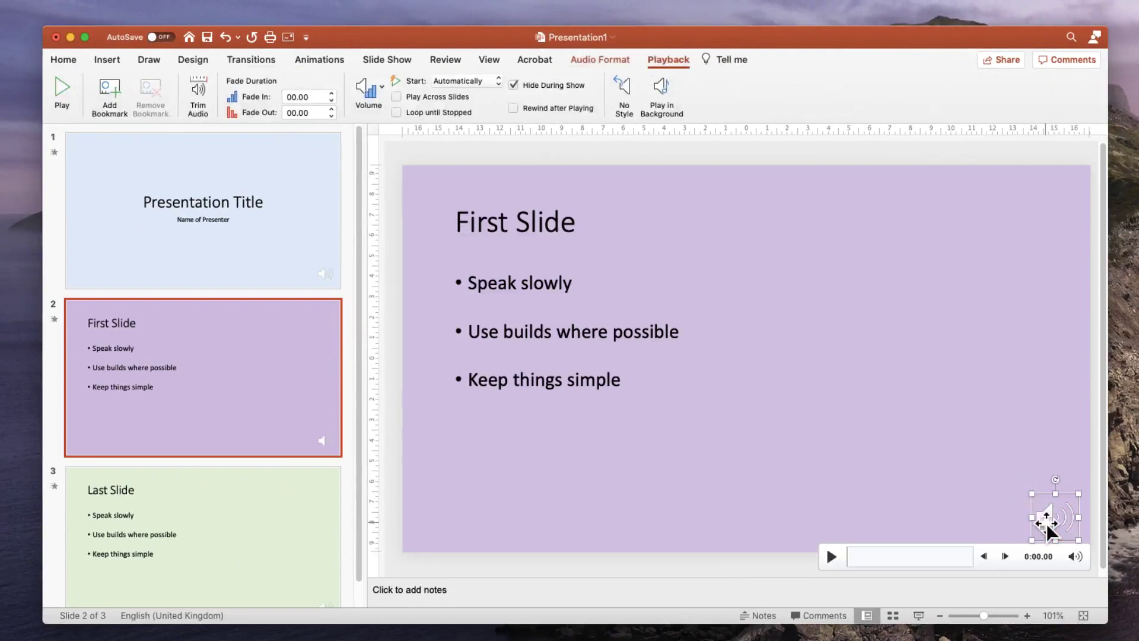
pyautogui.press('BackSpace')
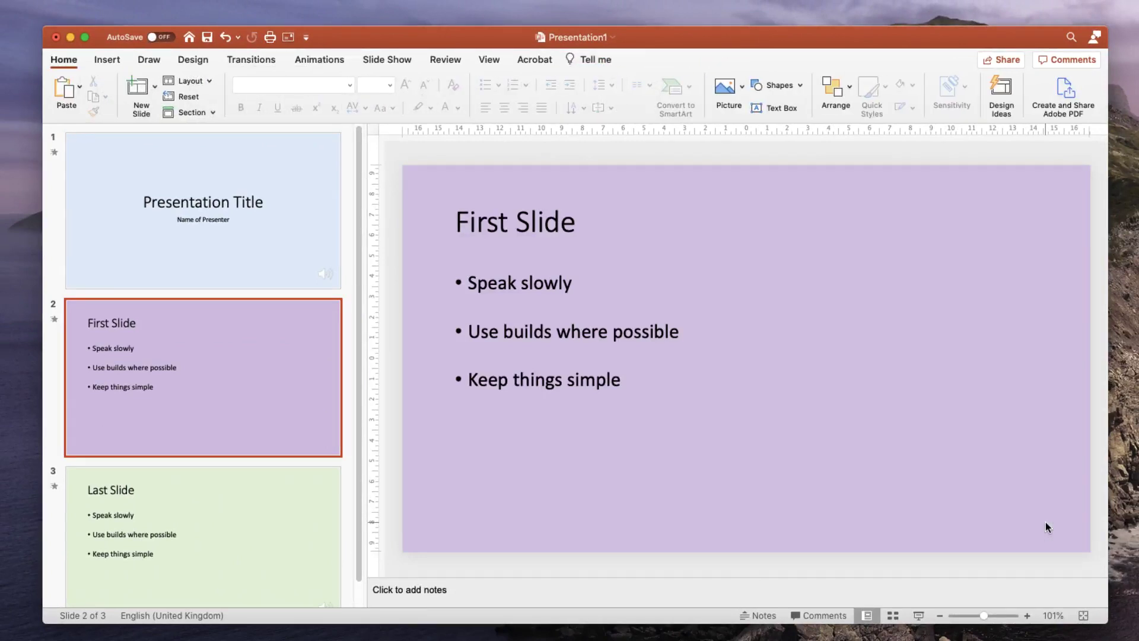
pyautogui.click(389, 60)
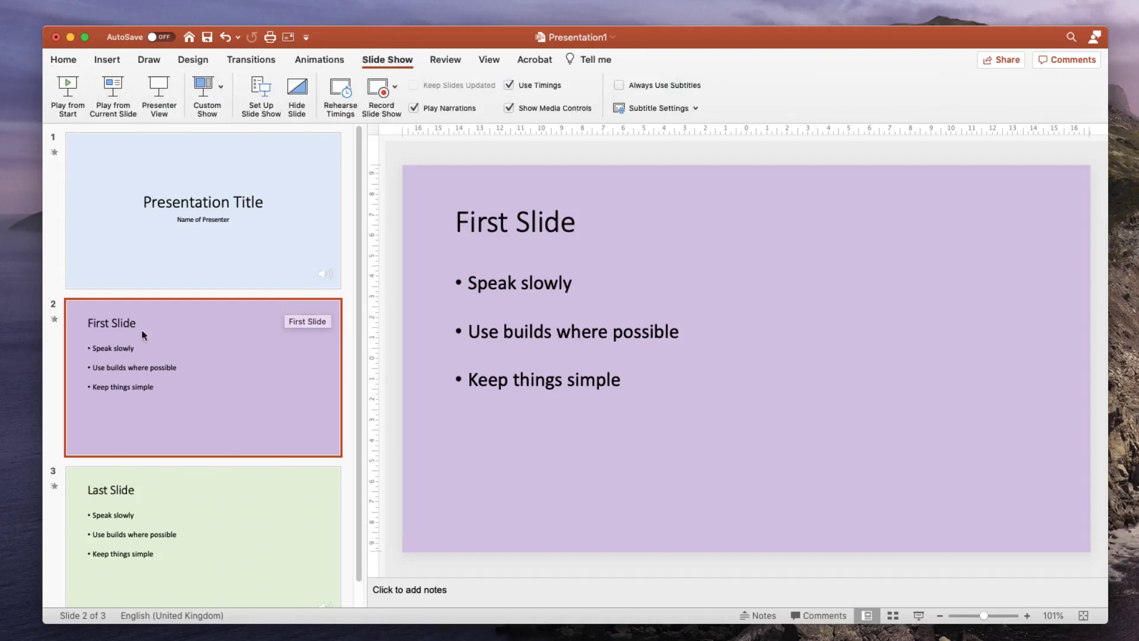
# Step: Re-record slide 2's narration, bringing in the Speak slowly, Use builds where possible and Keep things simple bullets
pyautogui.click(381, 92)
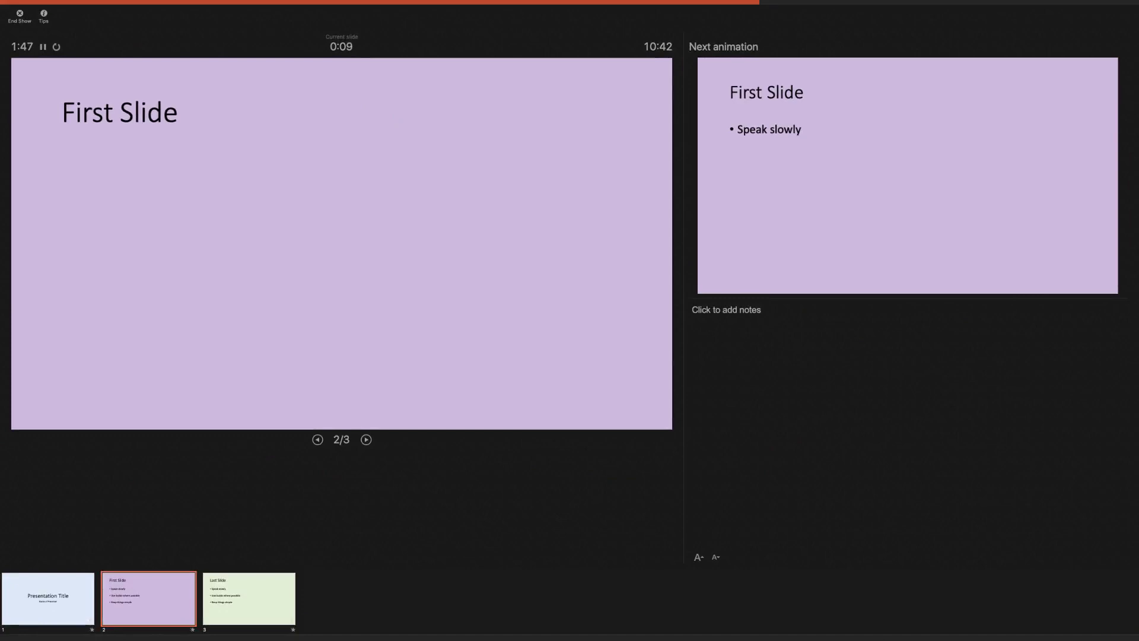
pyautogui.press('Right')
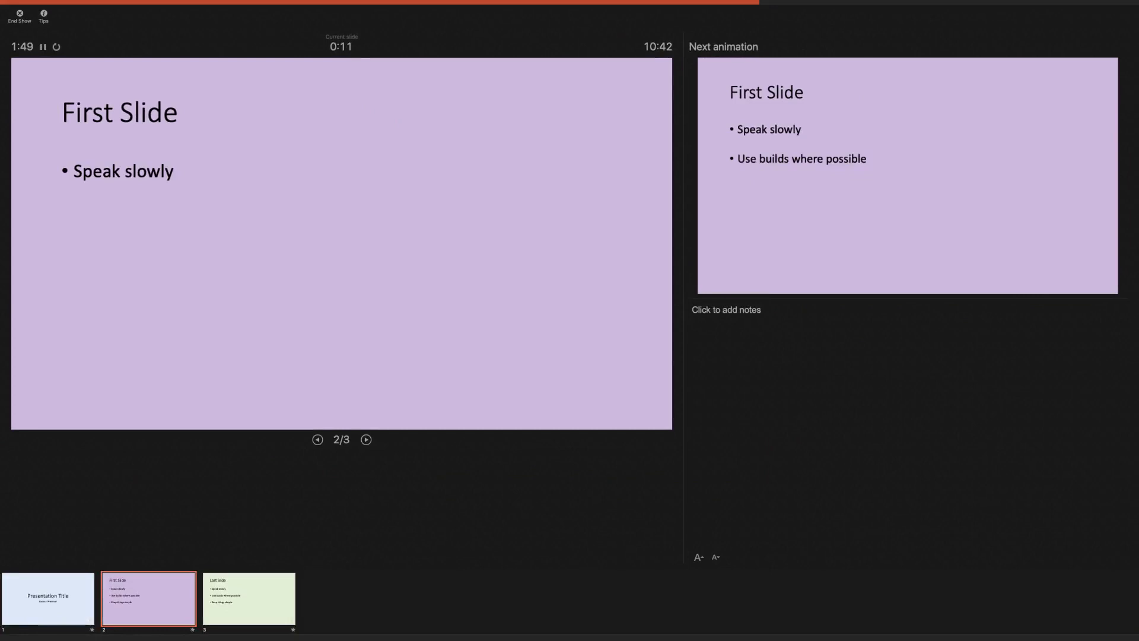
pyautogui.press('Right')
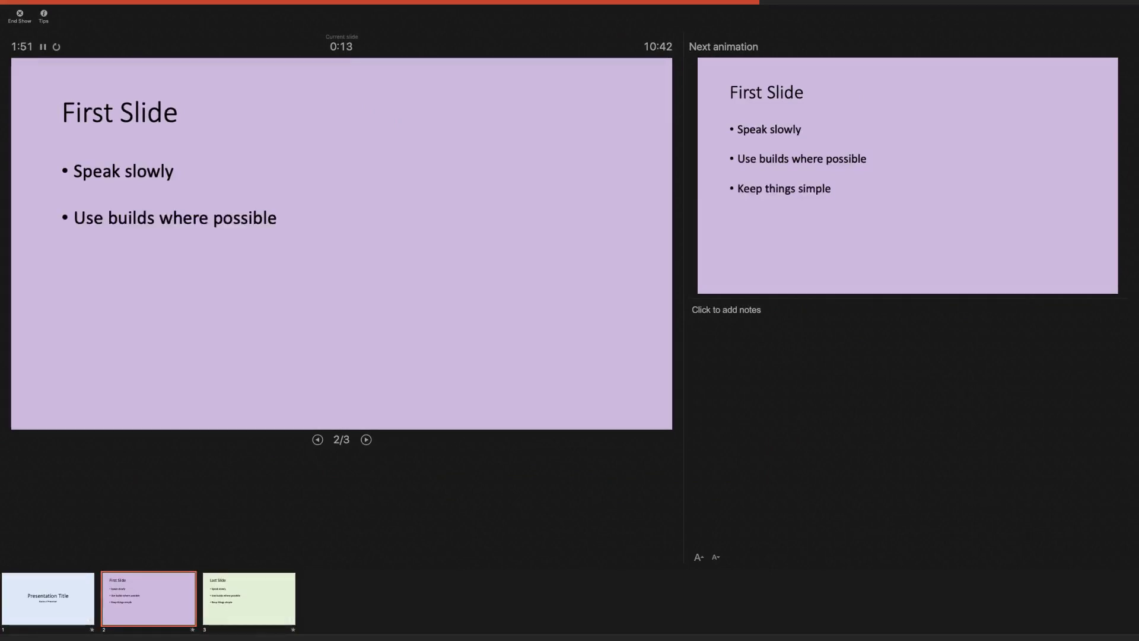
pyautogui.press('Right')
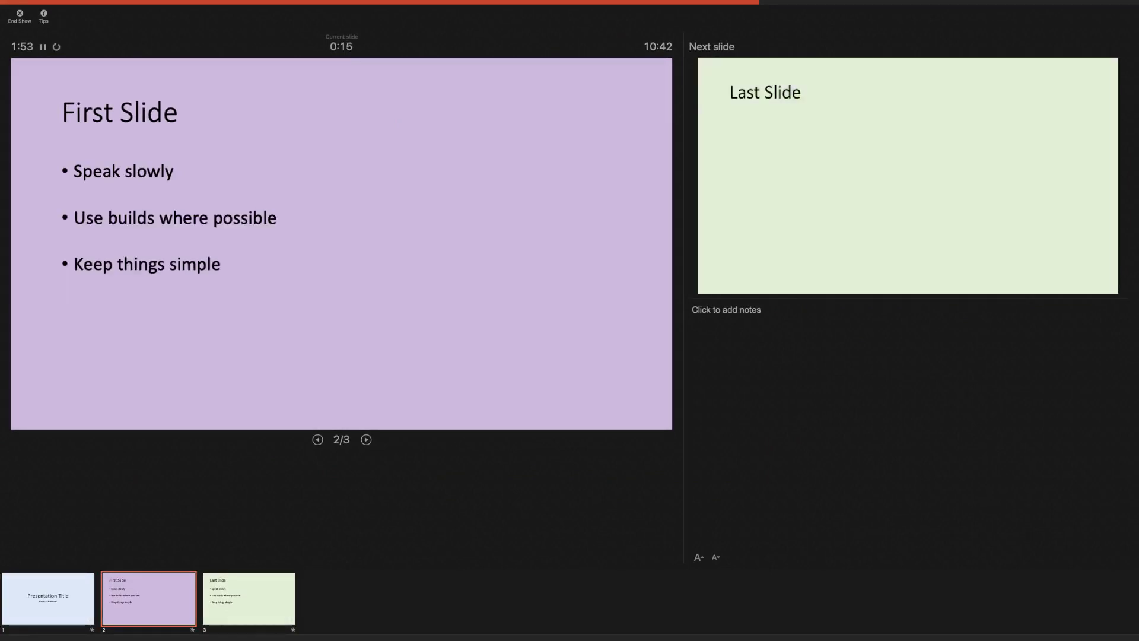
pyautogui.click(19, 14)
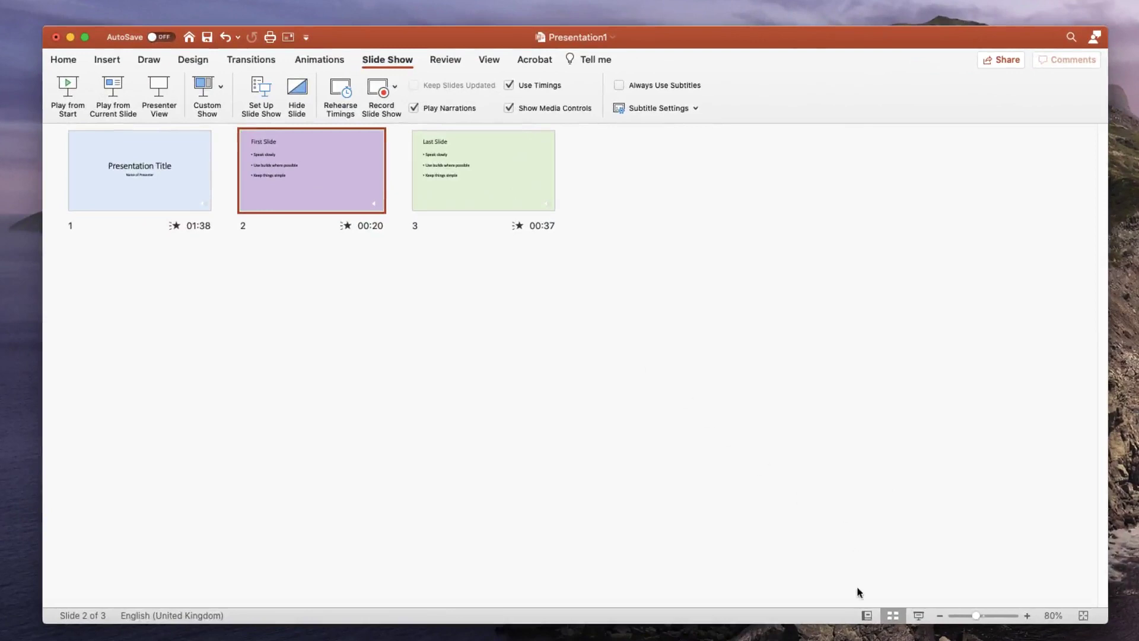
# Step: Switch back to Normal view and save Presentation1 to the Mac
pyautogui.click(867, 615)
pyautogui.click(924, 469)
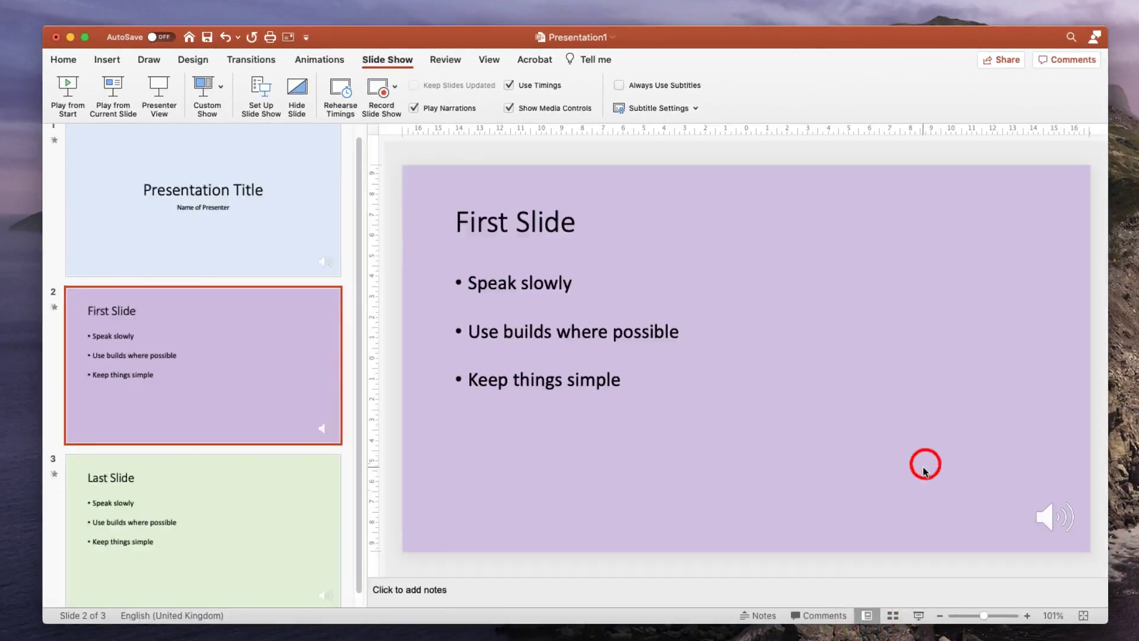
pyautogui.moveTo(1016, 526)
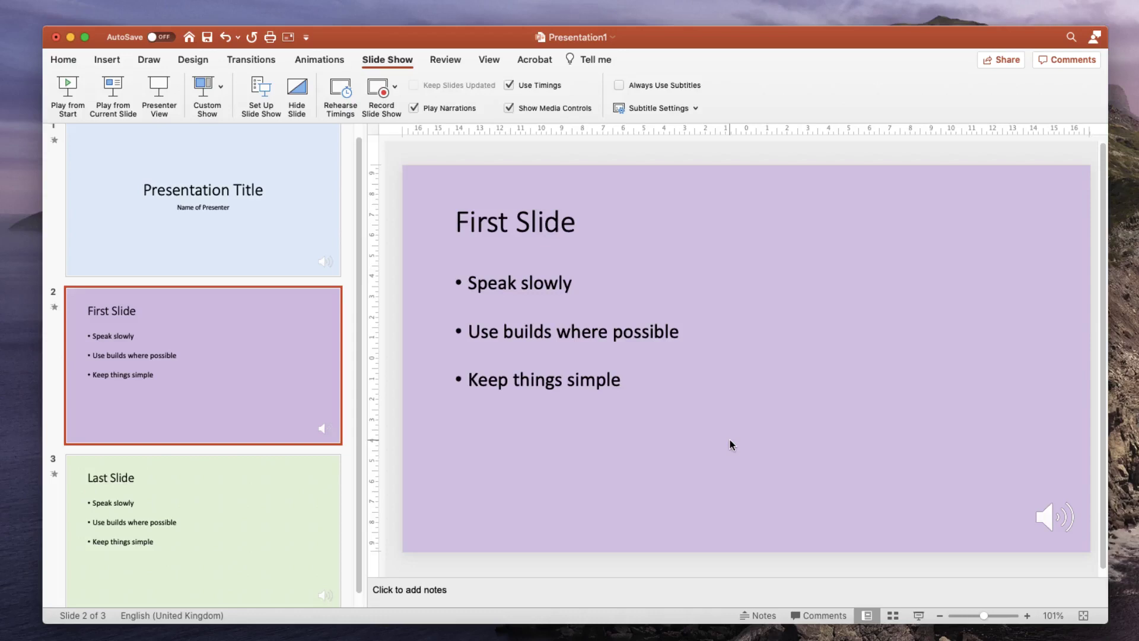
pyautogui.click(207, 38)
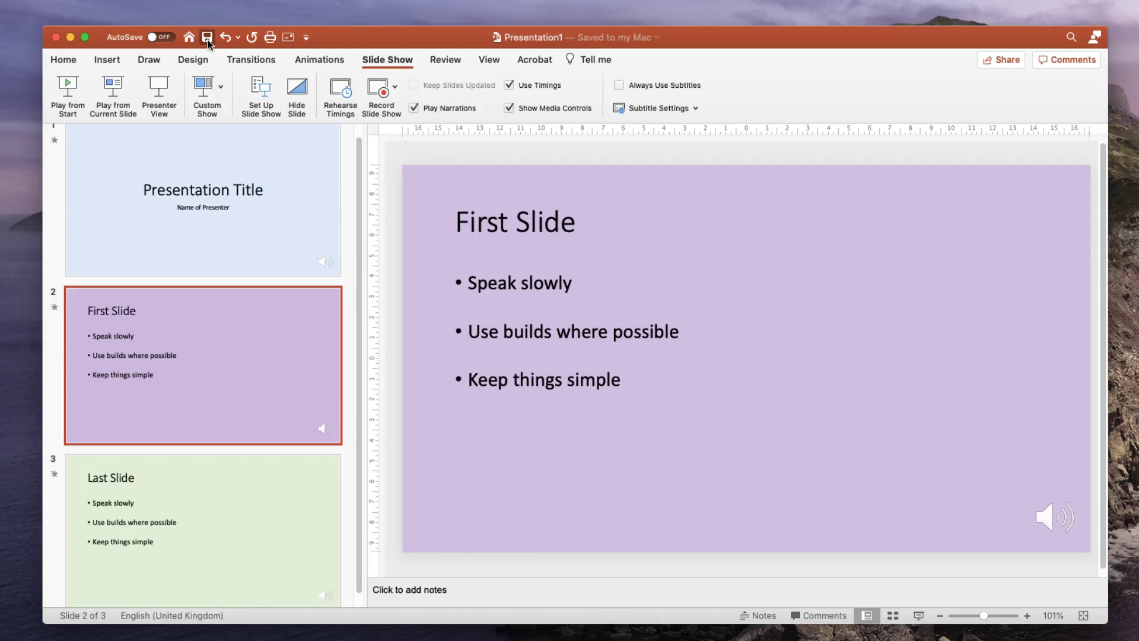
# Step: Preview the slide show from the first slide, then exit it with Esc
pyautogui.click(67, 89)
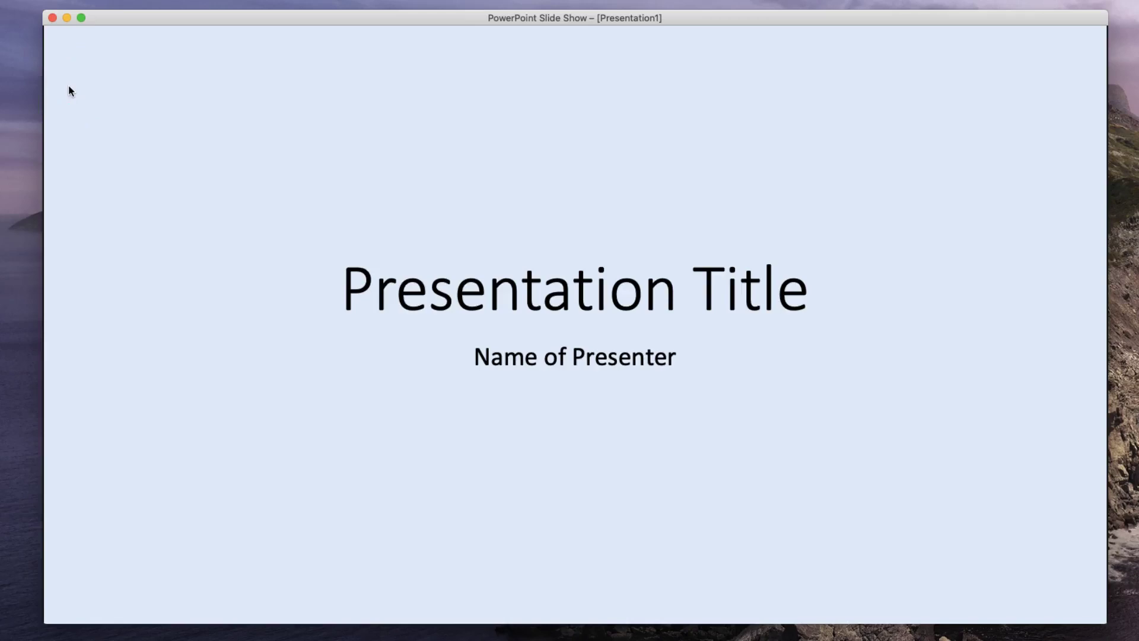
pyautogui.press('Escape')
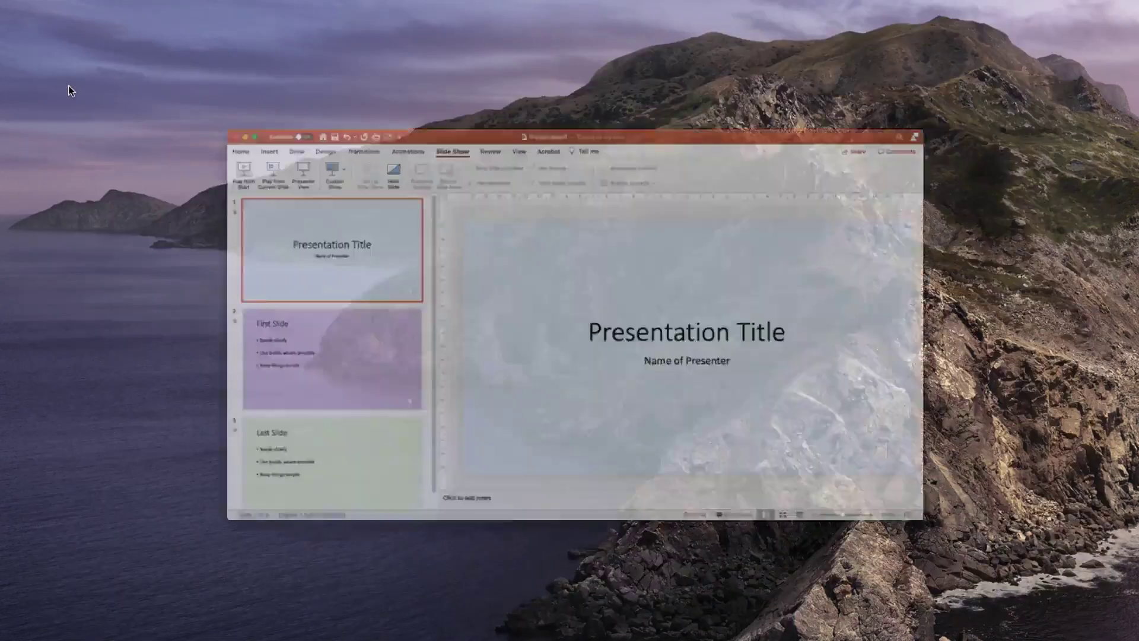